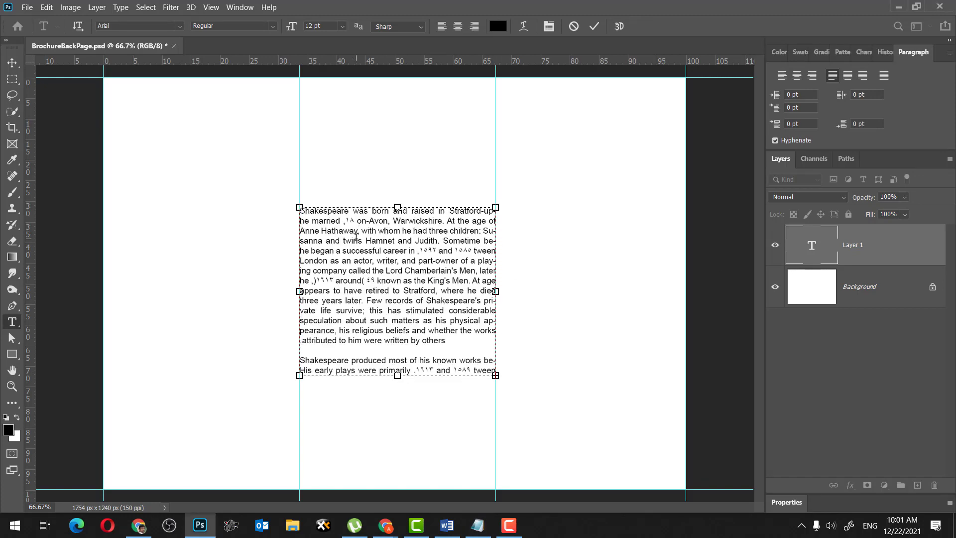
Step: Float the Paragraph panel and turn off Hyphenate
{"action": "key", "text": "alt+w"}
{"action": "left_click_drag", "start_coordinate": [916, 52], "coordinate": [699, 99]}
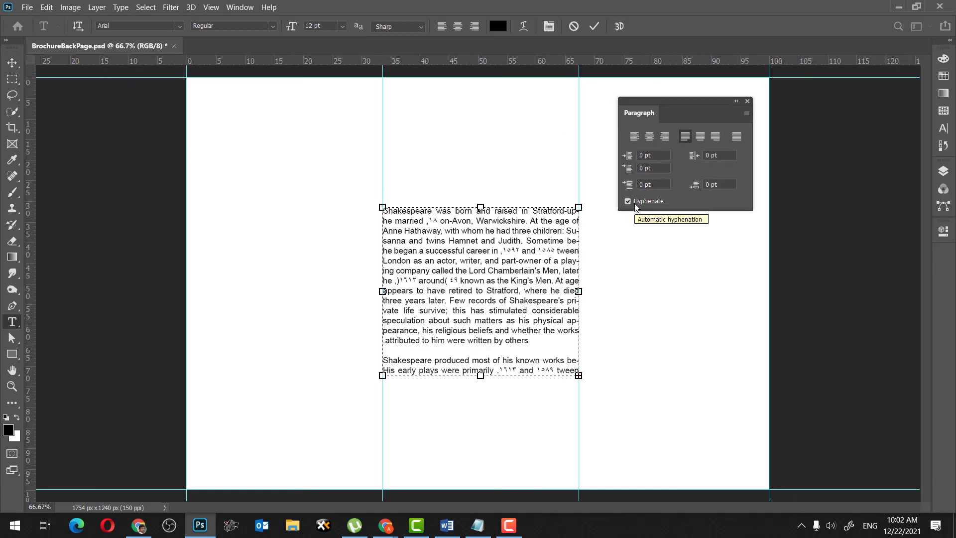
{"action": "left_click", "coordinate": [746, 113]}
{"action": "left_click", "coordinate": [639, 201]}
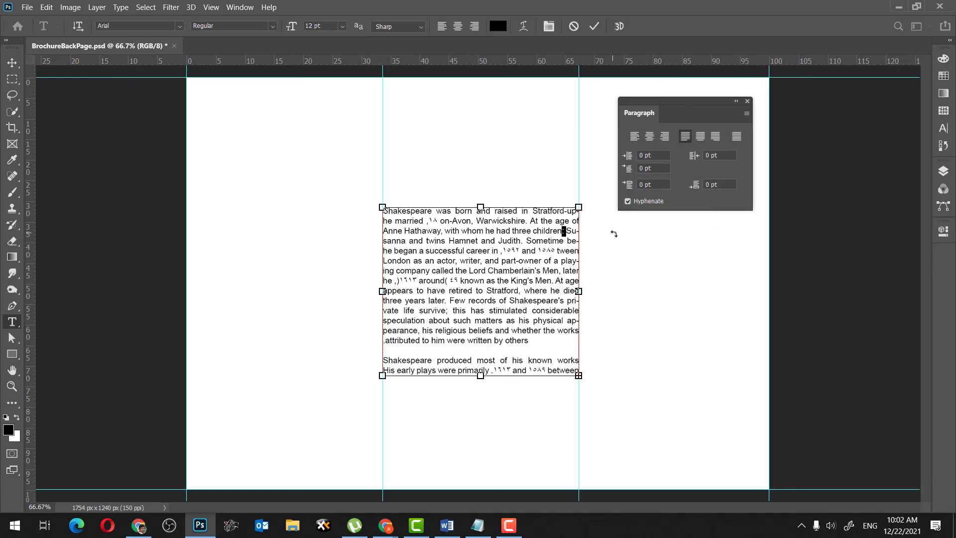
Step: Justify all the text with last line left, indent it 10 pt both sides, and extend the box to the page bottom
{"action": "key", "text": "ctrl+a"}
{"action": "left_click", "coordinate": [634, 136]}
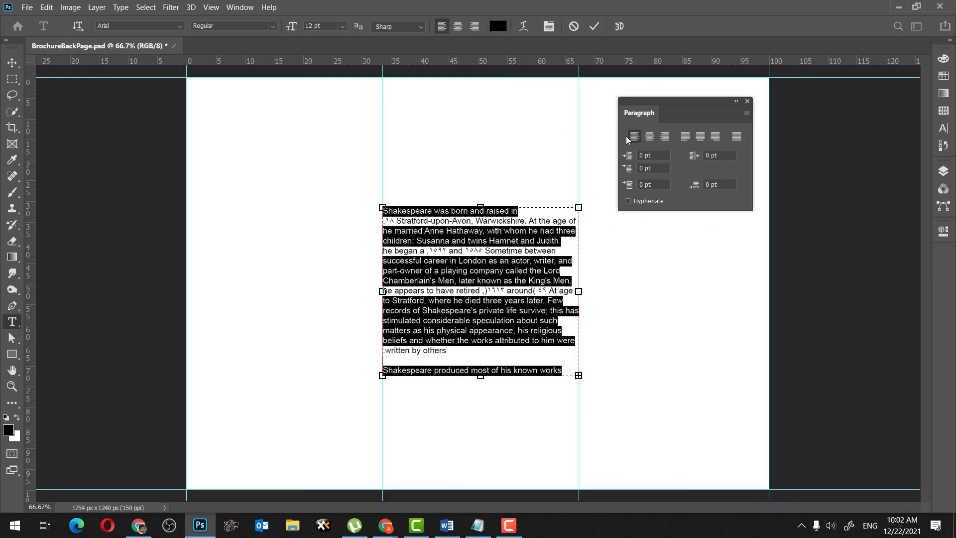
{"action": "left_click", "coordinate": [685, 139]}
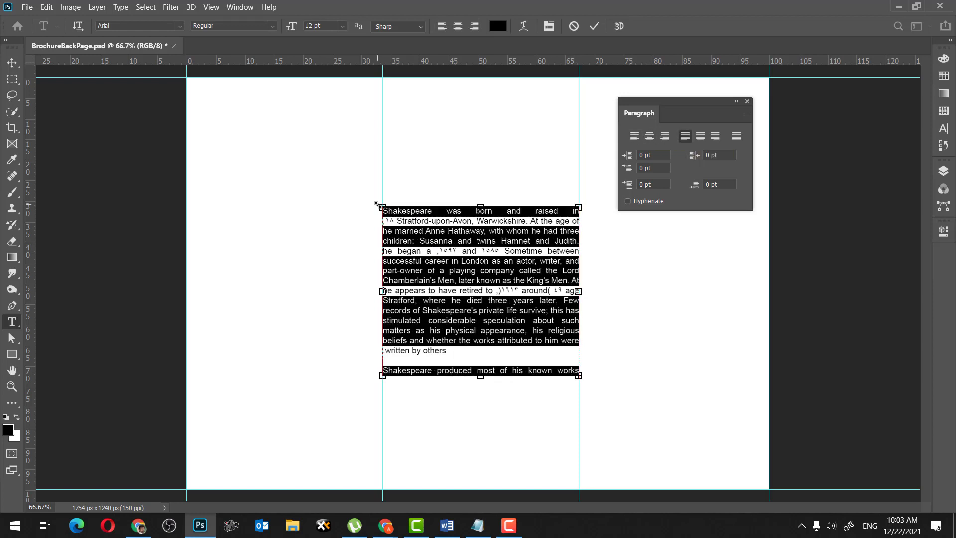
{"action": "left_click_drag", "start_coordinate": [627, 155], "coordinate": [632, 155]}
{"action": "left_click_drag", "start_coordinate": [694, 156], "coordinate": [699, 155]}
{"action": "left_click", "coordinate": [489, 340]}
{"action": "left_click_drag", "start_coordinate": [382, 375], "coordinate": [382, 489]}
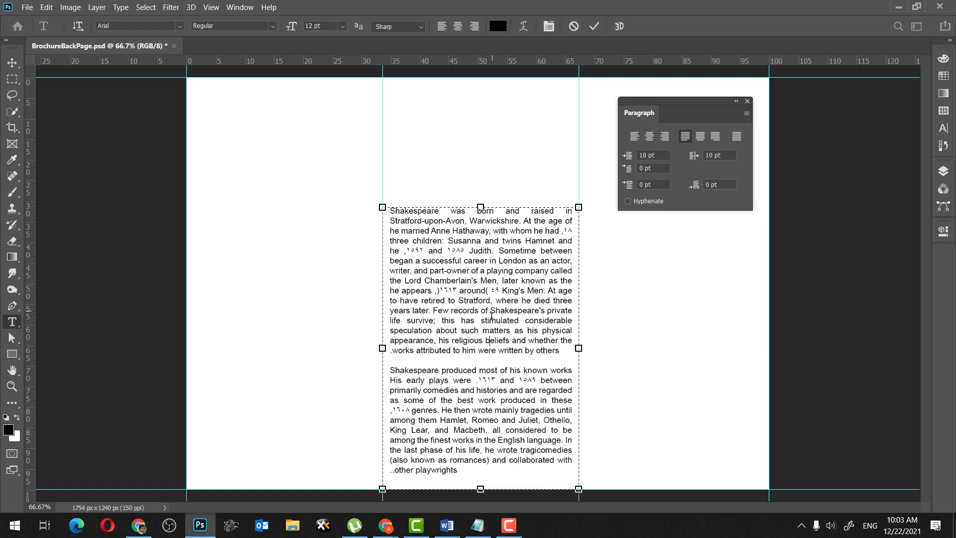
Step: Switch all the text to Latin and East Asian Layout
{"action": "key", "text": "ctrl+a"}
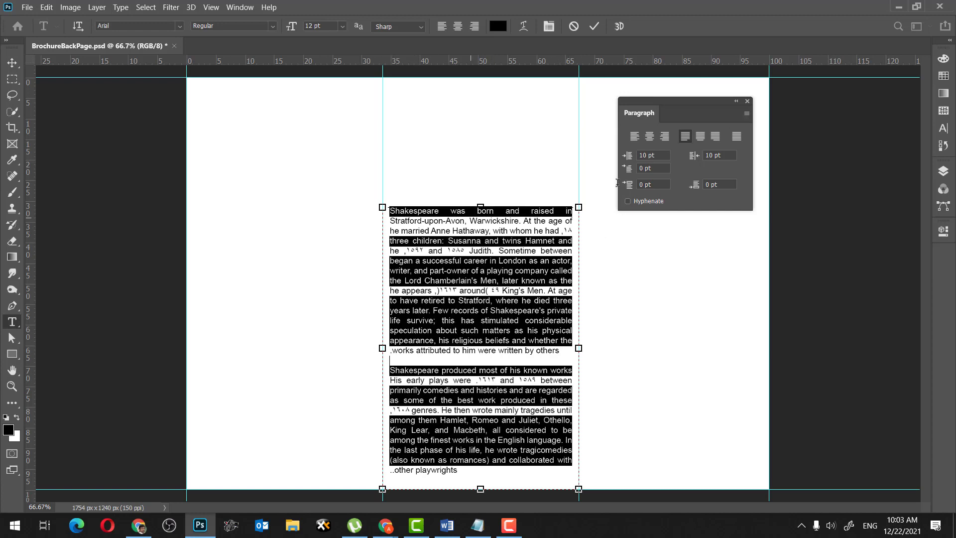
{"action": "left_click", "coordinate": [747, 113]}
{"action": "left_click", "coordinate": [810, 163]}
{"action": "left_click", "coordinate": [551, 351]}
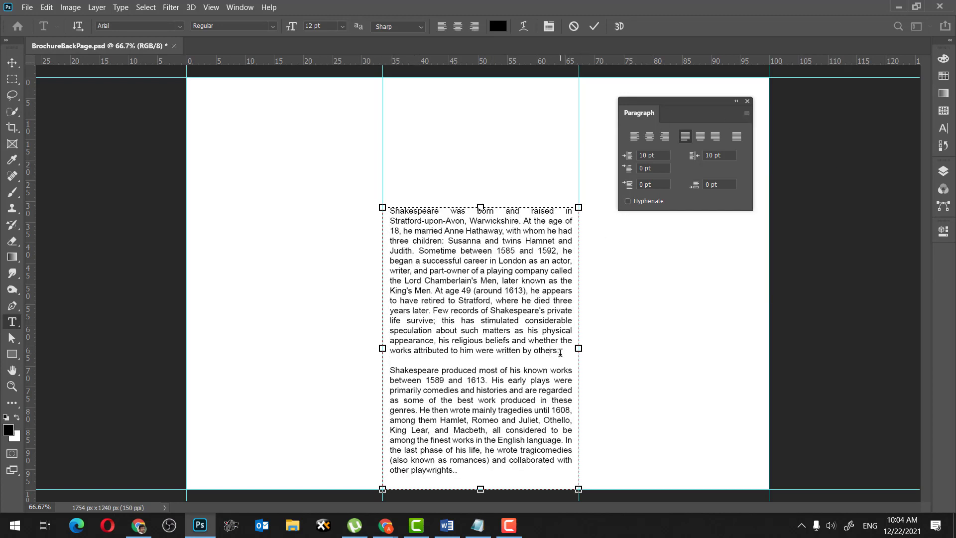
Step: Close the Paragraph panel, commit the text, and convert the Shakespeare layer to a shape
{"action": "left_click", "coordinate": [747, 101]}
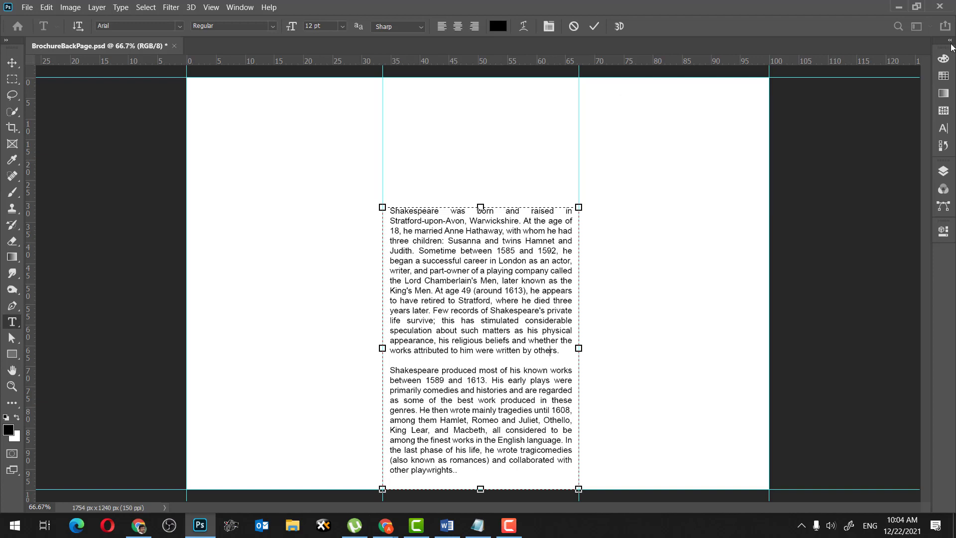
{"action": "left_click", "coordinate": [949, 40]}
{"action": "left_click", "coordinate": [819, 368]}
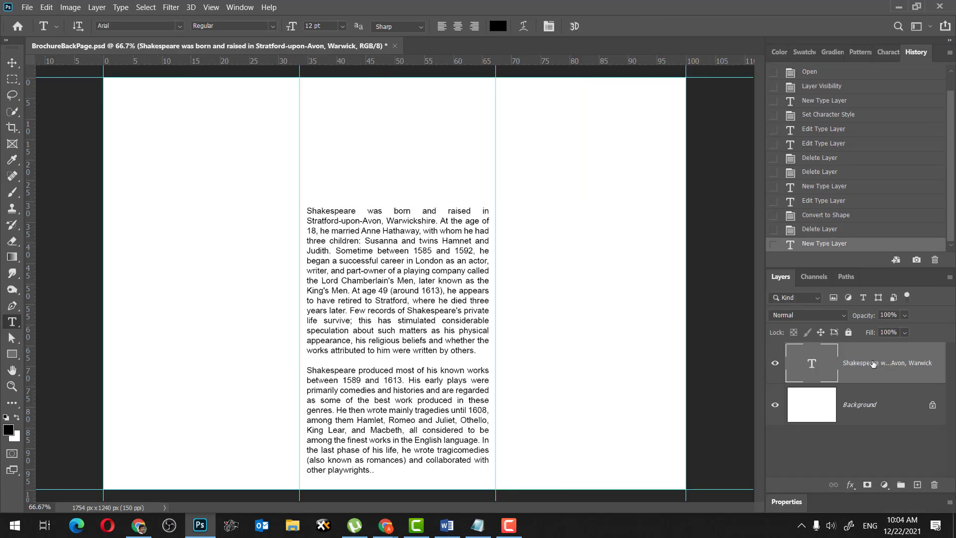
{"action": "right_click", "coordinate": [819, 368]}
{"action": "left_click", "coordinate": [747, 249]}
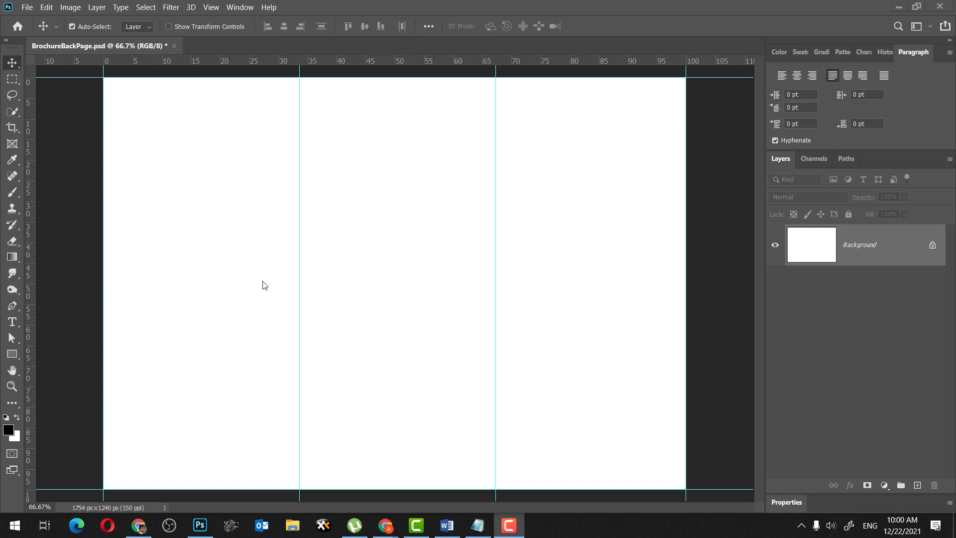
Step: Draw a paragraph text box across the middle column with the Horizontal Type tool and delete its placeholder text
{"action": "left_click", "coordinate": [12, 323]}
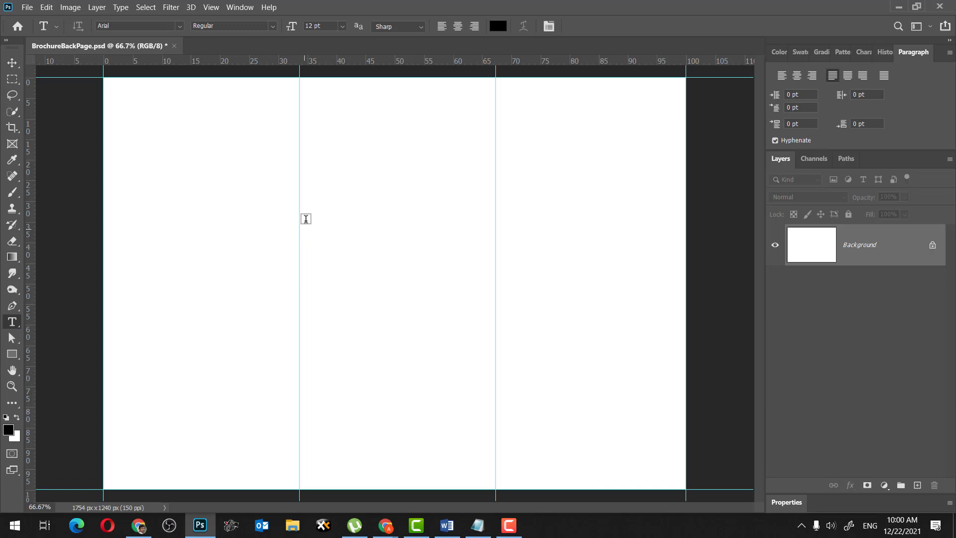
{"action": "left_click_drag", "start_coordinate": [300, 207], "coordinate": [496, 373]}
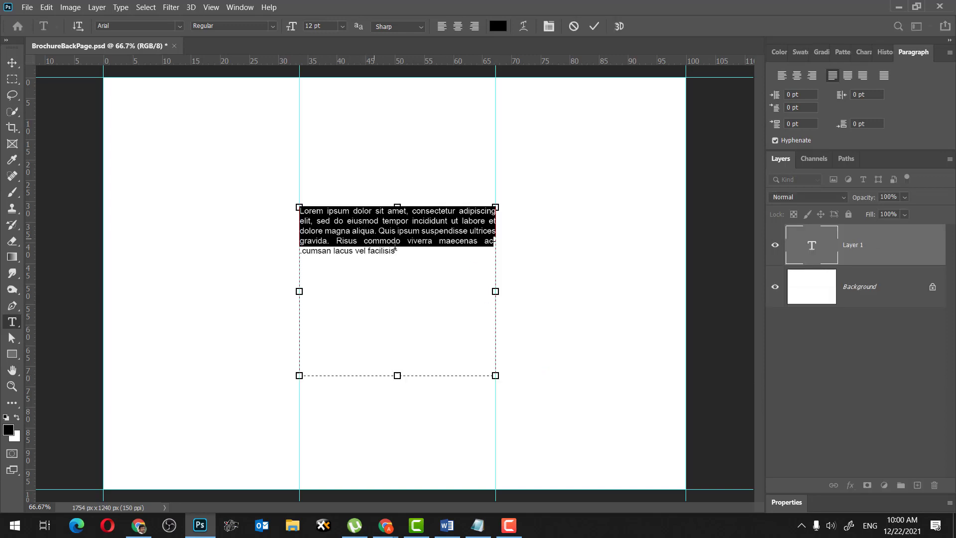
{"action": "left_click_drag", "start_coordinate": [406, 253], "coordinate": [376, 251]}
{"action": "key", "text": "ctrl+a"}
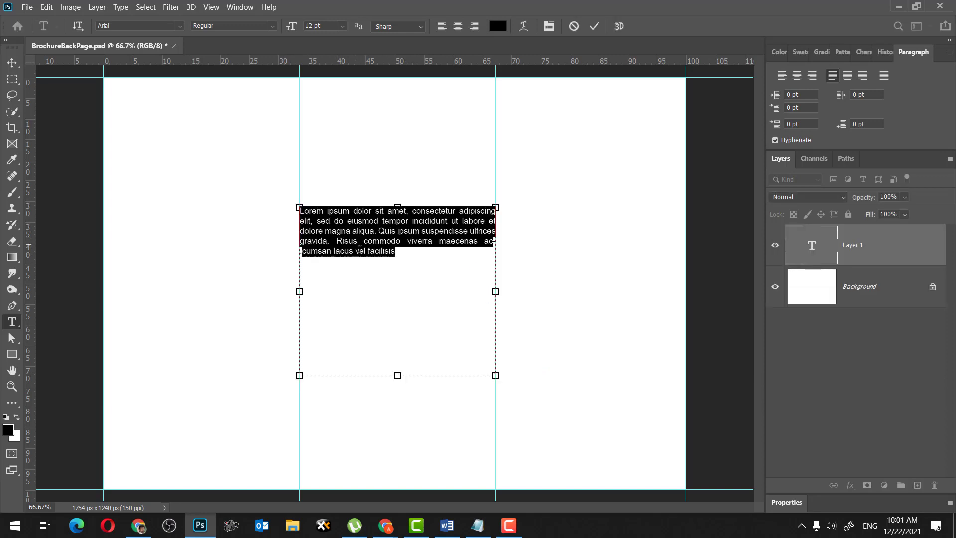
{"action": "key", "text": "Delete"}
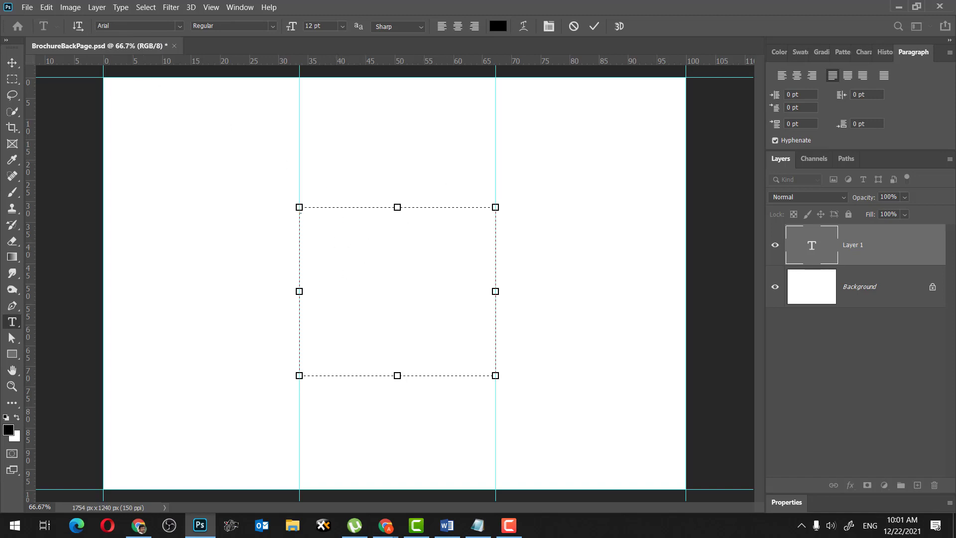
Step: Paste the copied two-paragraph Shakespeare biography into the middle-column text box
{"action": "left_click", "coordinate": [478, 525]}
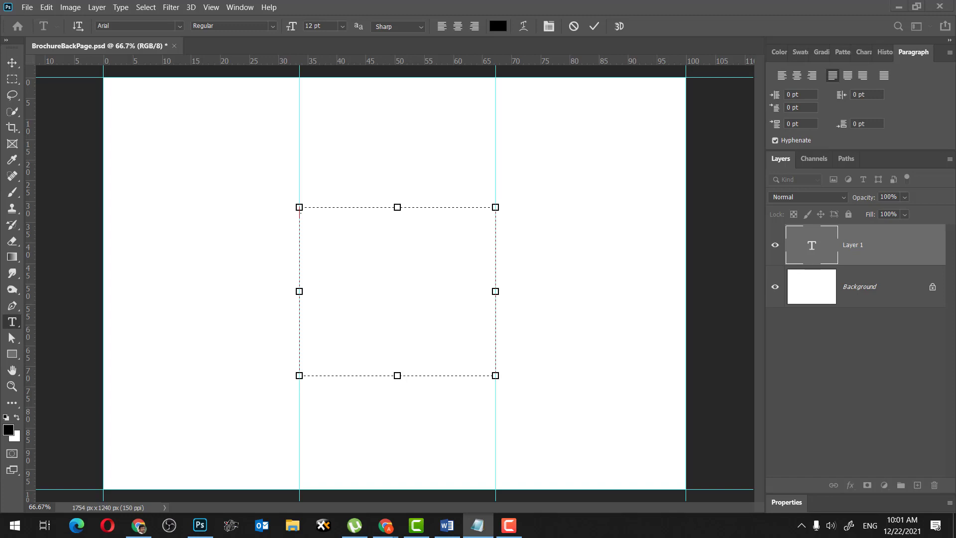
{"action": "right_click", "coordinate": [333, 232]}
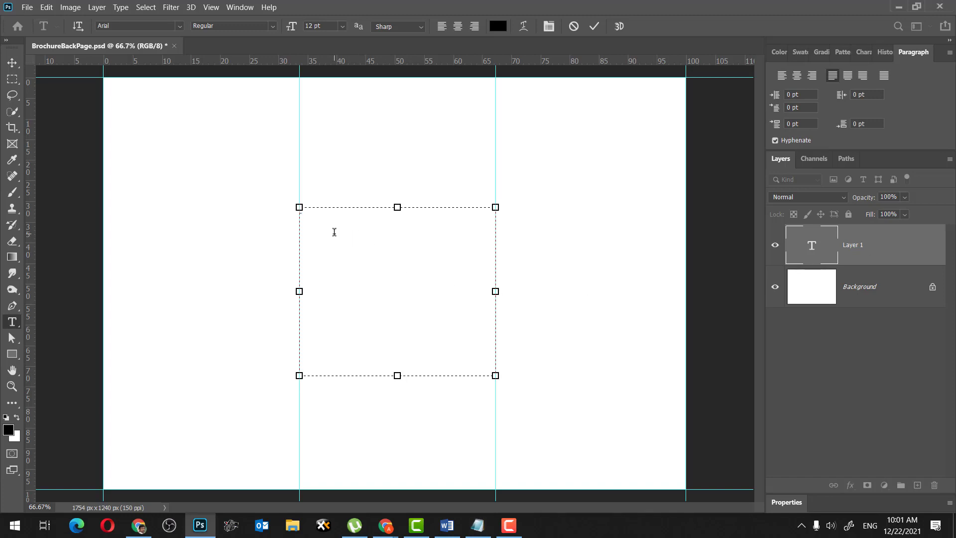
{"action": "left_click", "coordinate": [357, 278]}
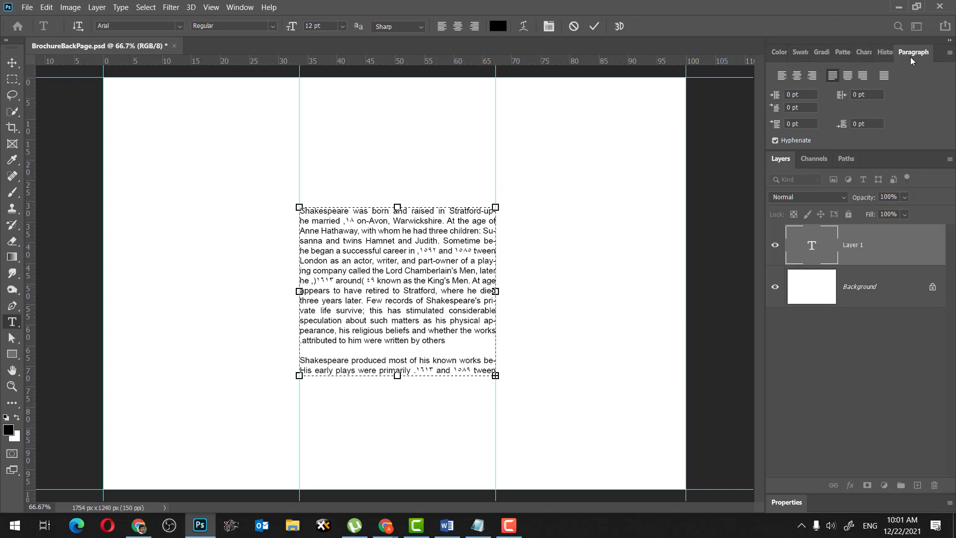
Step: Drag the Paragraph tab out as a floating panel, collapse the dock to icons, and reposition the panel
{"action": "left_click", "coordinate": [236, 9]}
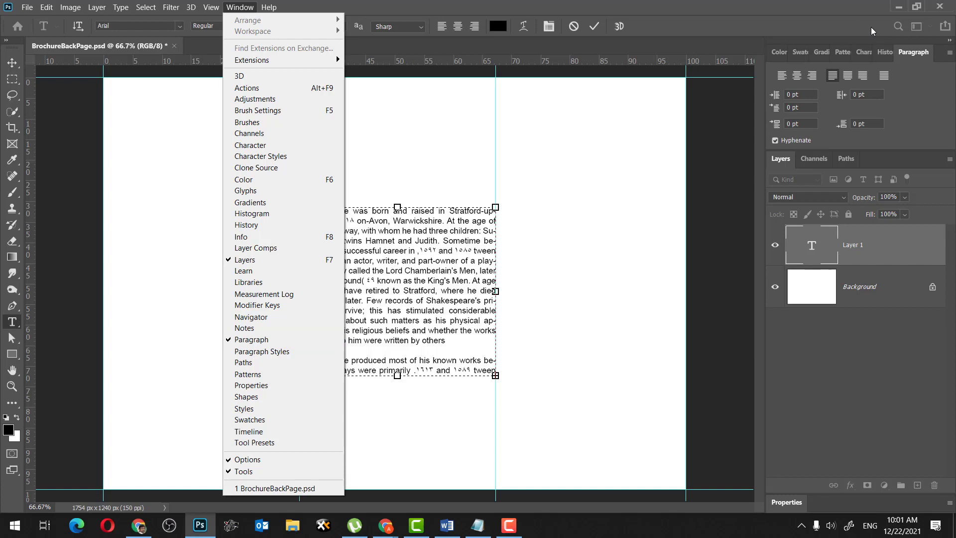
{"action": "left_click_drag", "start_coordinate": [913, 52], "coordinate": [580, 149]}
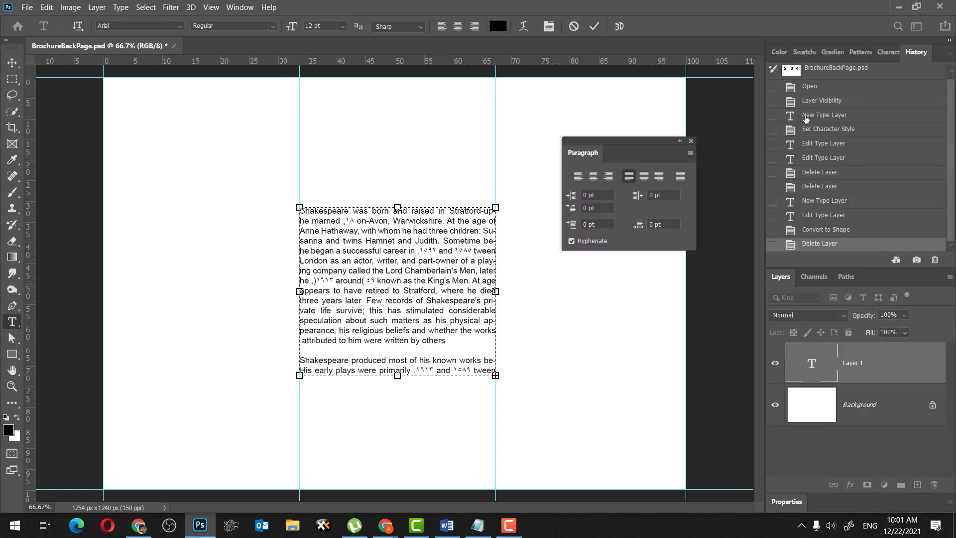
{"action": "left_click", "coordinate": [949, 40]}
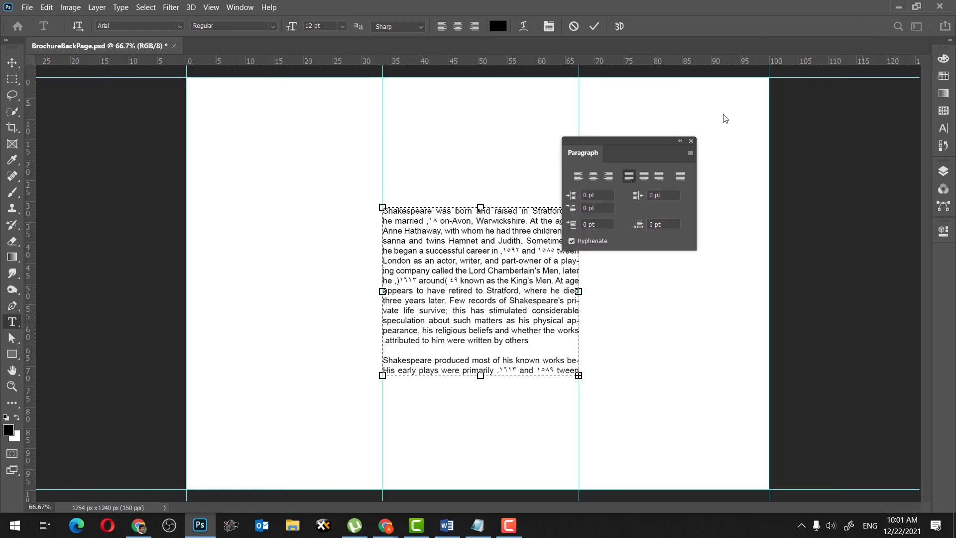
{"action": "left_click_drag", "start_coordinate": [640, 136], "coordinate": [696, 100]}
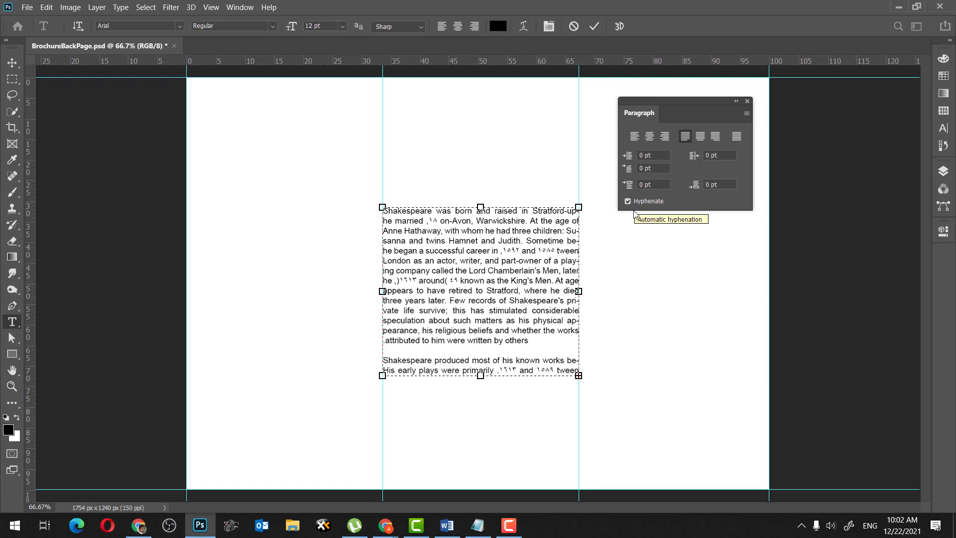
Step: Select all the Shakespeare text and uncheck Hyphenate in the Paragraph panel
{"action": "left_click", "coordinate": [747, 114]}
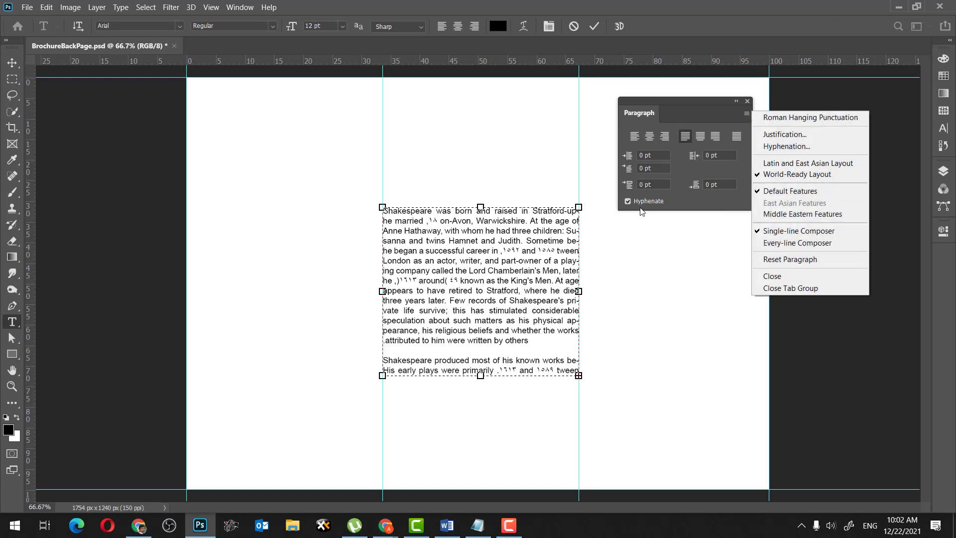
{"action": "left_click", "coordinate": [683, 118]}
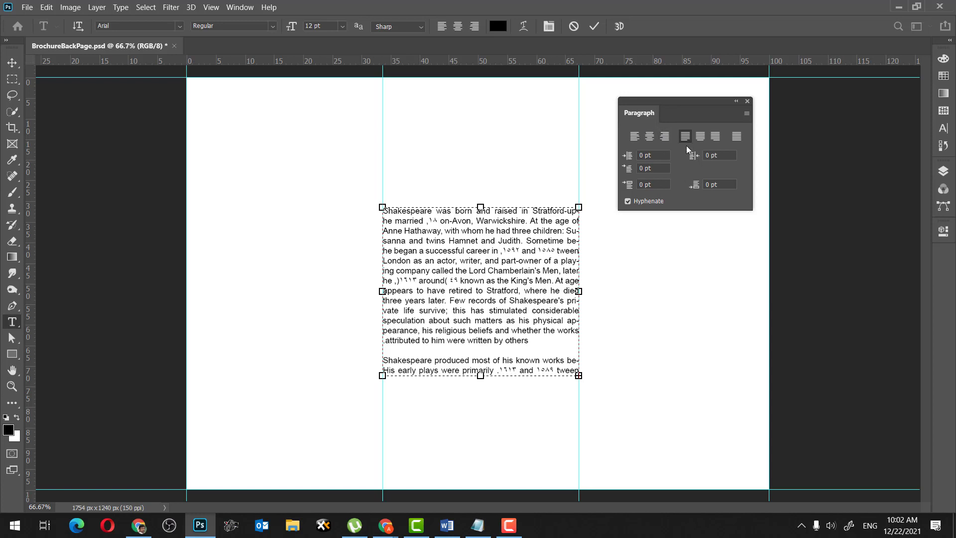
{"action": "left_click", "coordinate": [635, 202]}
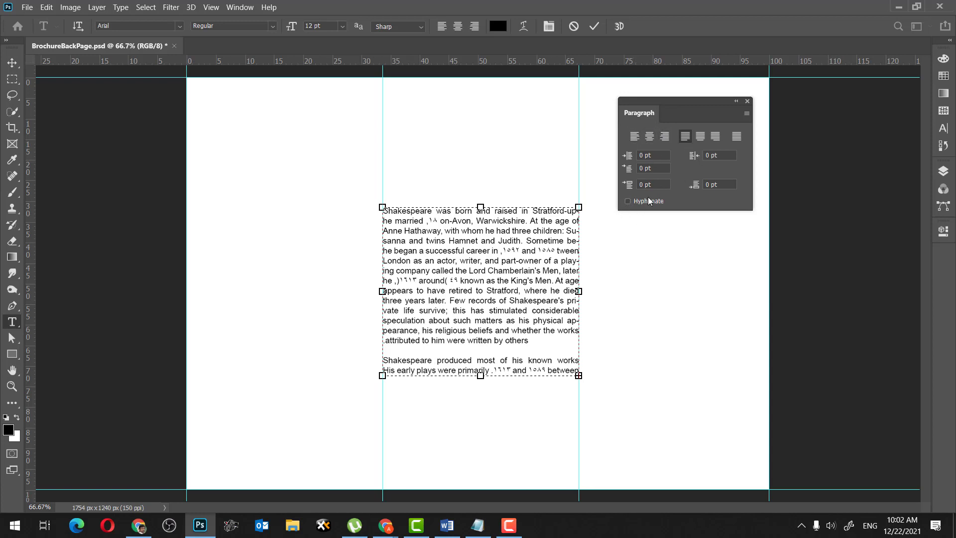
{"action": "key", "text": "ctrl+z"}
{"action": "key", "text": "ctrl+a"}
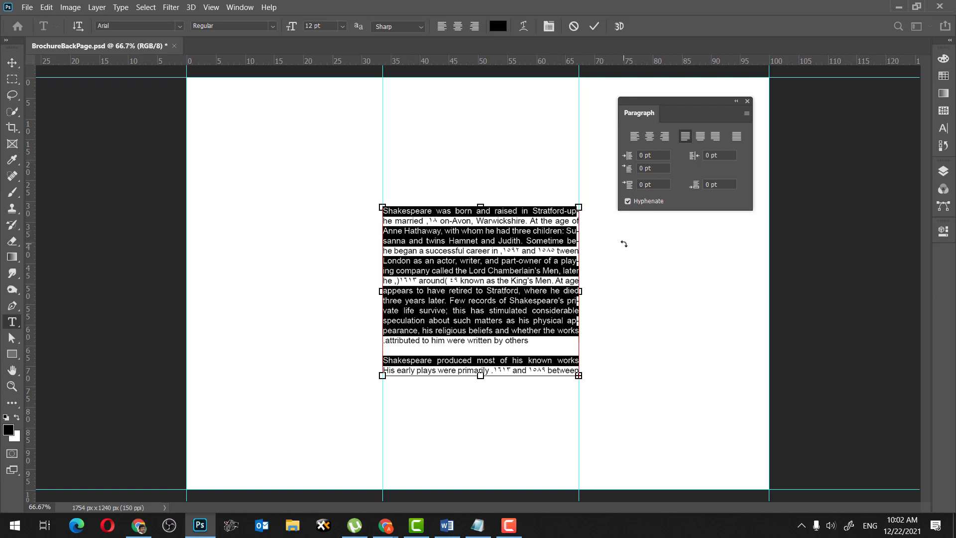
{"action": "left_click", "coordinate": [638, 201]}
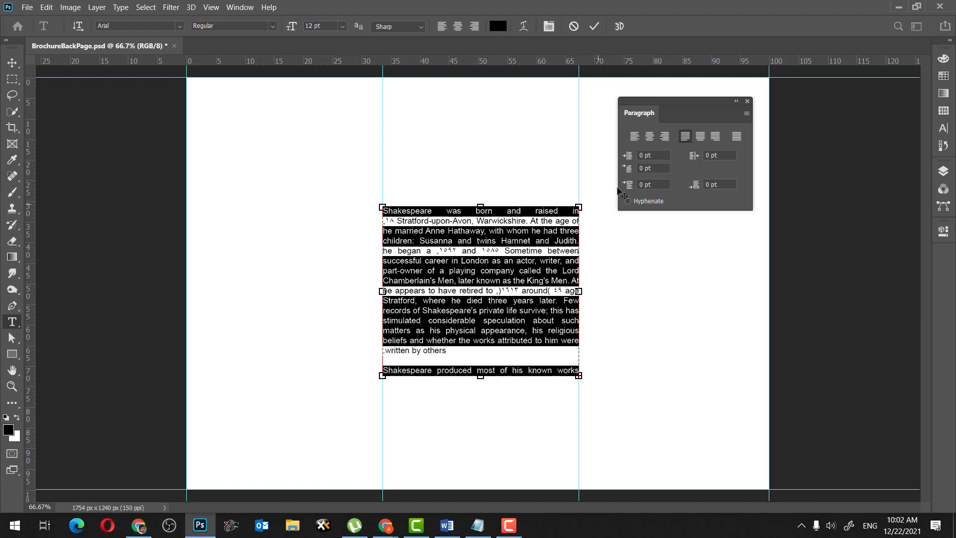
{"action": "left_click", "coordinate": [634, 136]}
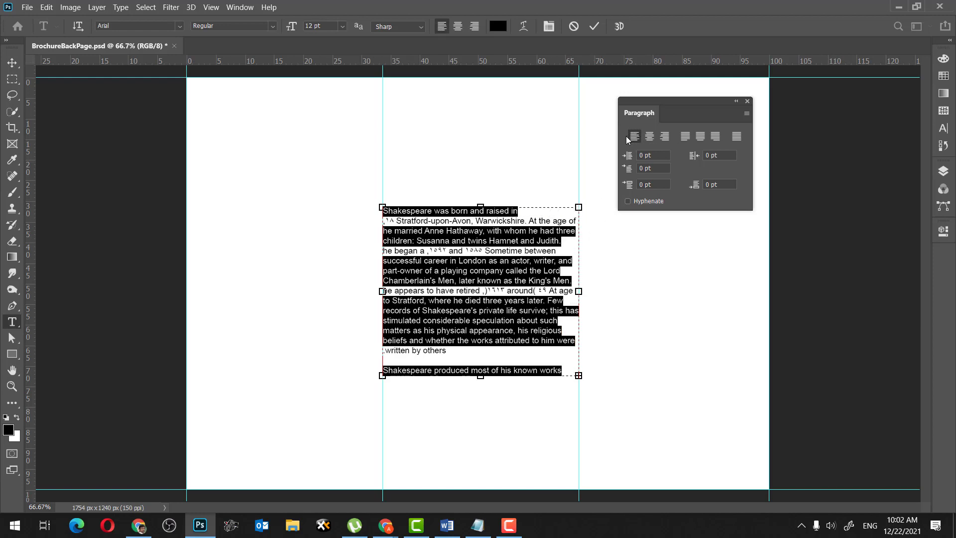
{"action": "left_click", "coordinate": [665, 136]}
{"action": "left_click", "coordinate": [650, 139]}
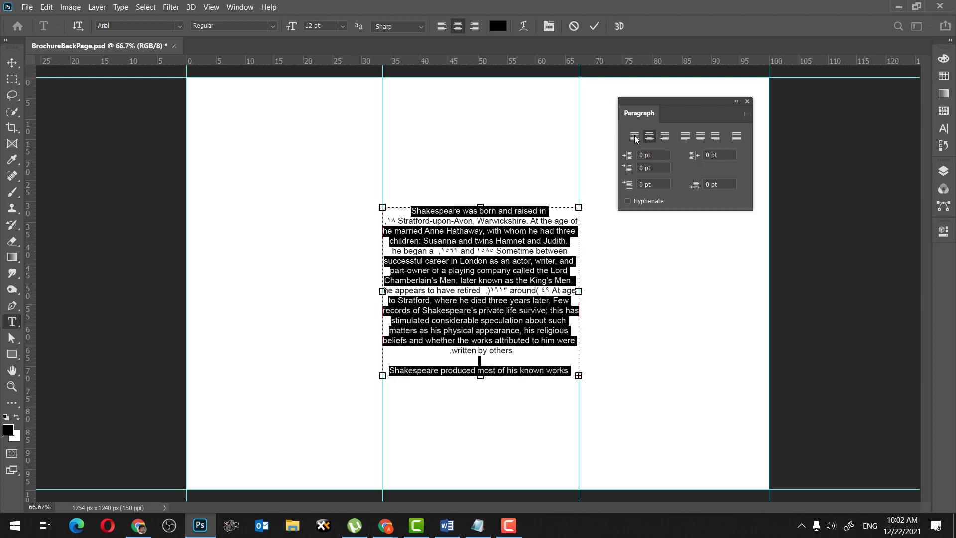
{"action": "left_click", "coordinate": [634, 138]}
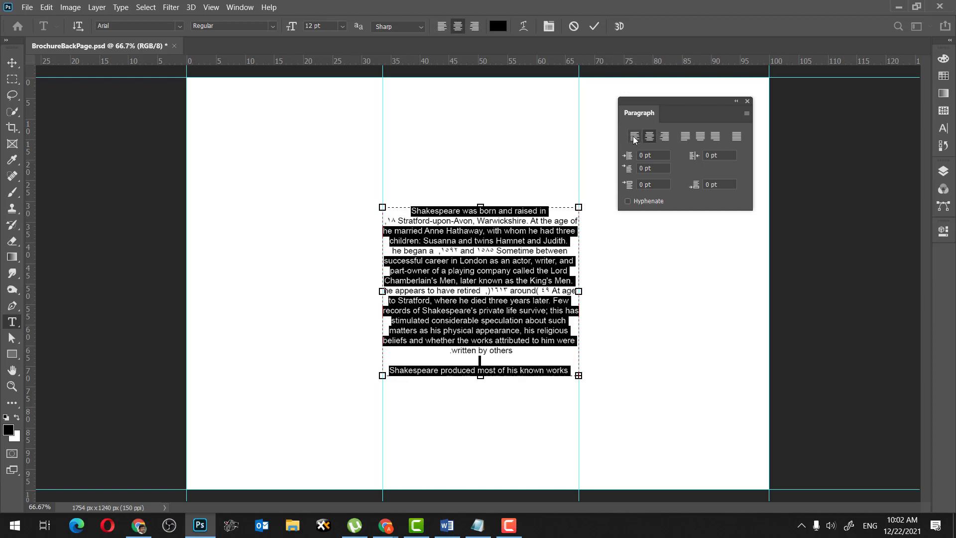
{"action": "left_click", "coordinate": [571, 242]}
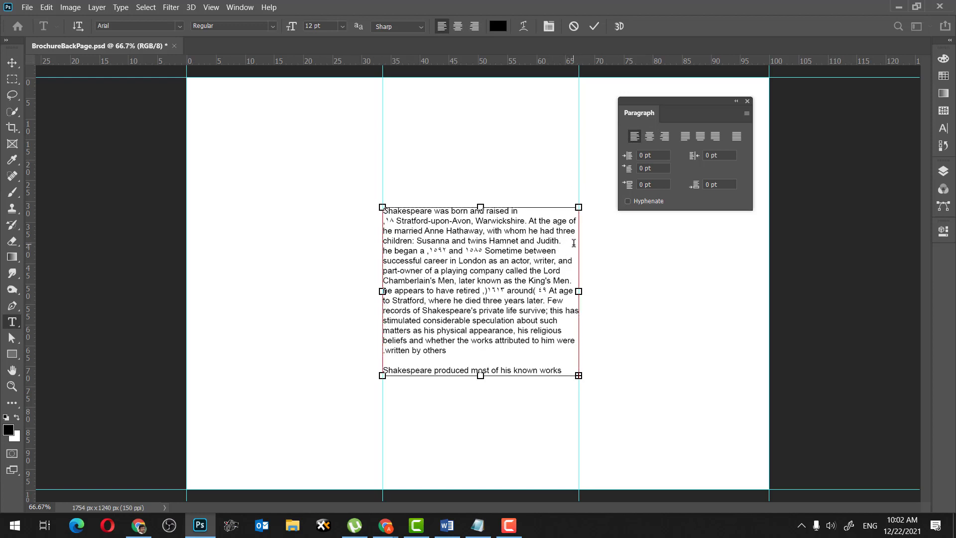
{"action": "key", "text": "ctrl+a"}
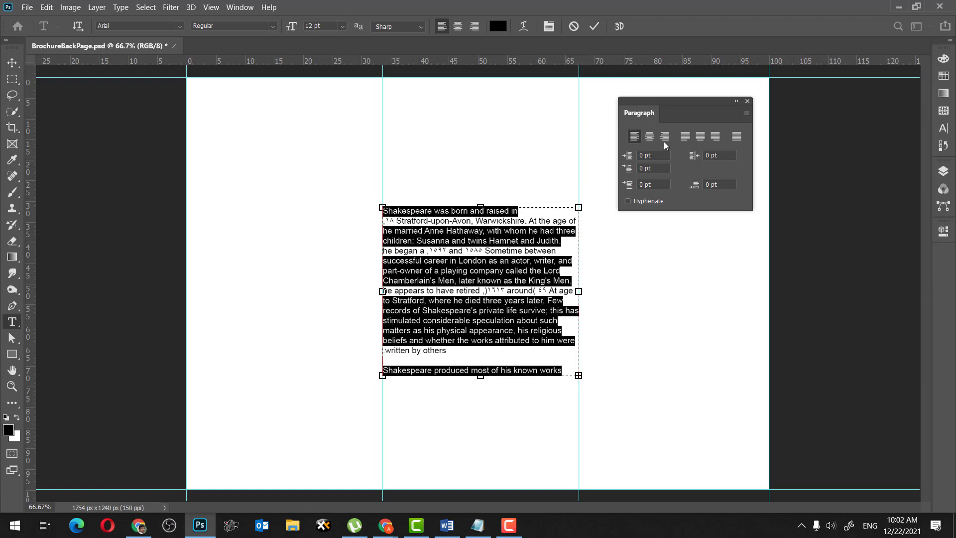
{"action": "left_click", "coordinate": [685, 141]}
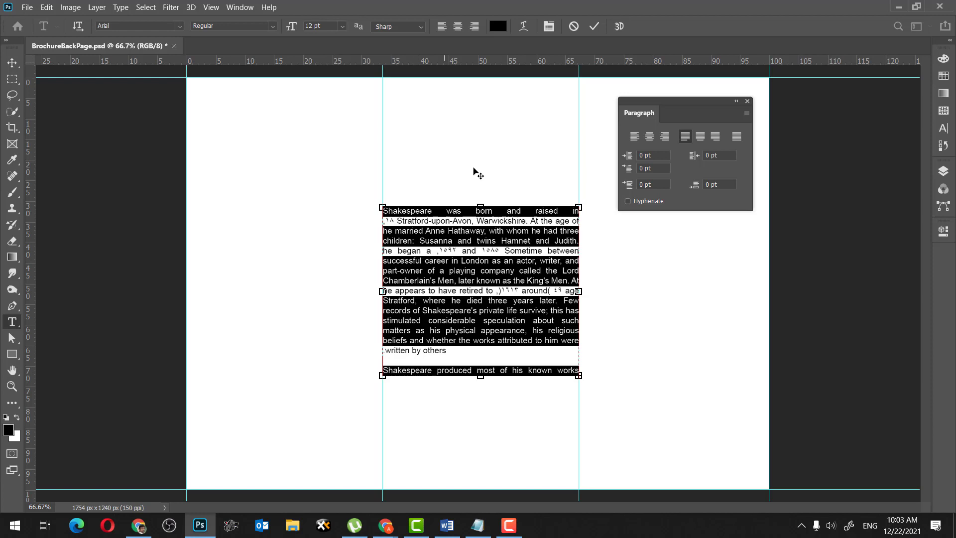
Step: Set 10 pt left and right indents, then drag the frame's bottom down to show the second paragraph
{"action": "left_click", "coordinate": [642, 155]}
{"action": "left_click", "coordinate": [711, 156]}
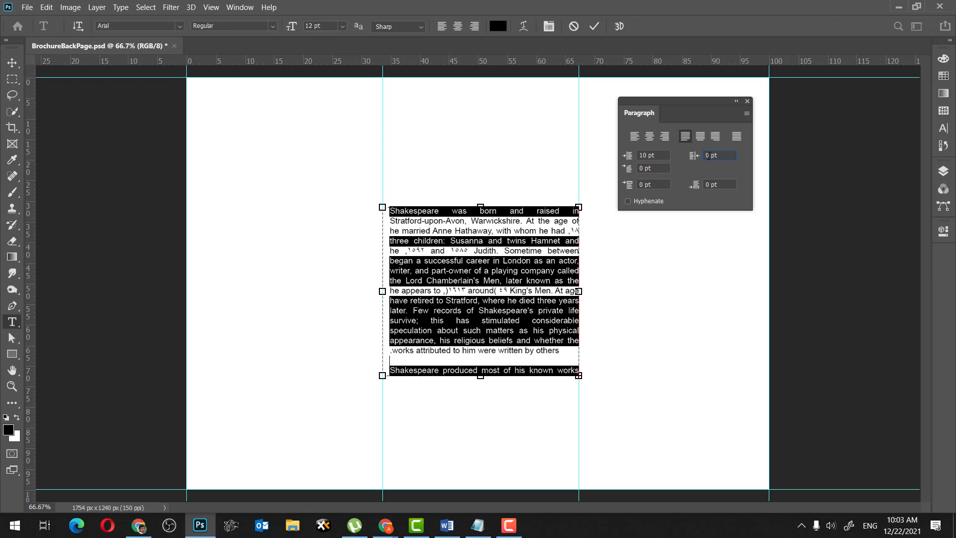
{"action": "left_click", "coordinate": [696, 156]}
{"action": "left_click", "coordinate": [660, 158]}
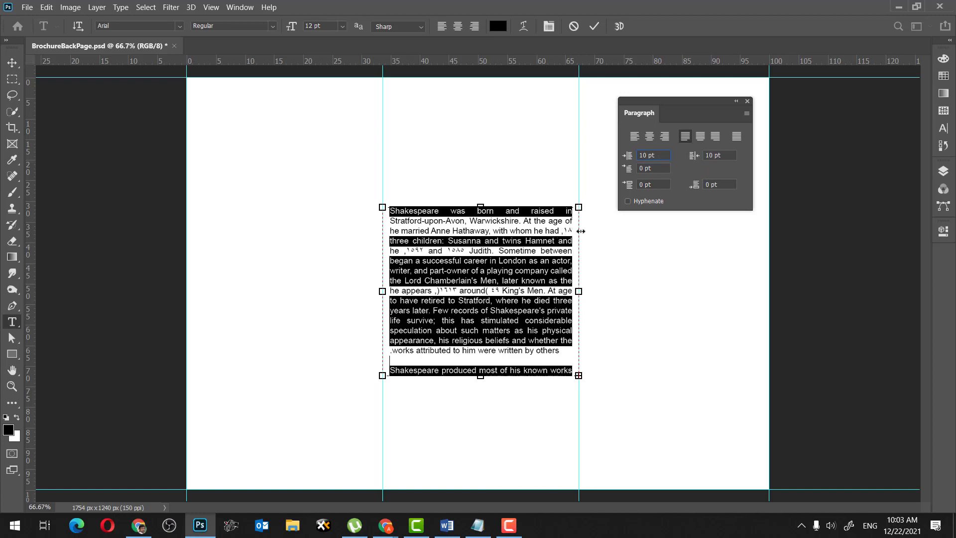
{"action": "left_click", "coordinate": [491, 339]}
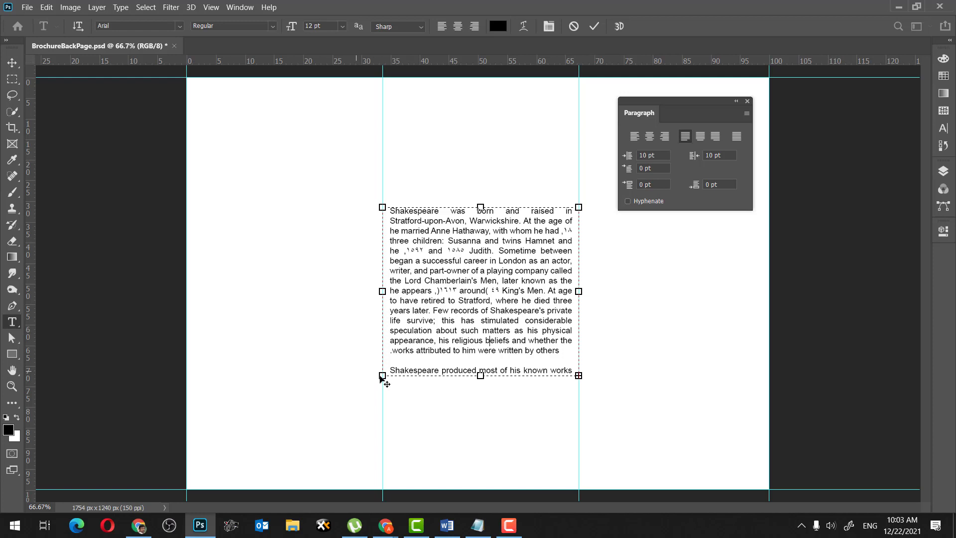
{"action": "left_click_drag", "start_coordinate": [482, 376], "coordinate": [481, 489]}
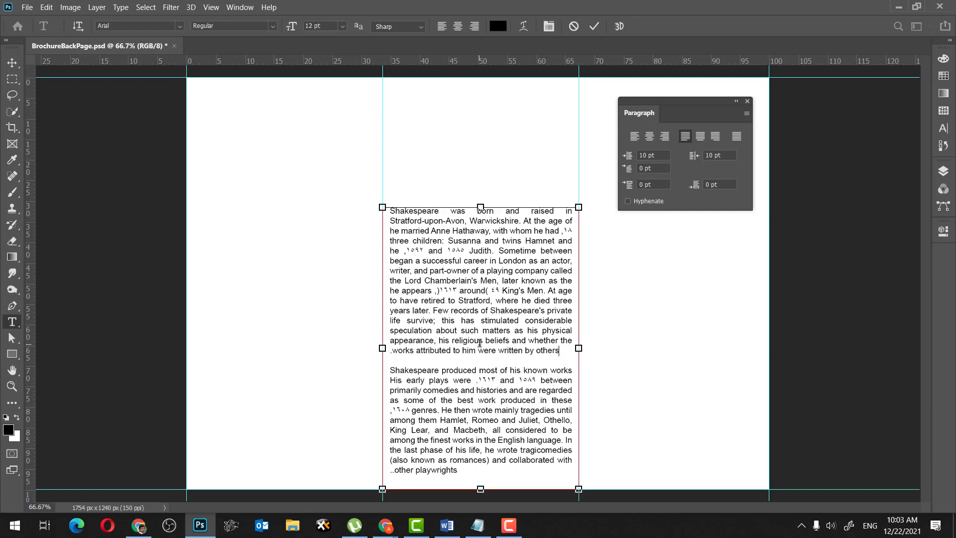
Step: Apply Latin and East Asian Layout to all the text so years read 1585 and 1592
{"action": "key", "text": "ctrl+a"}
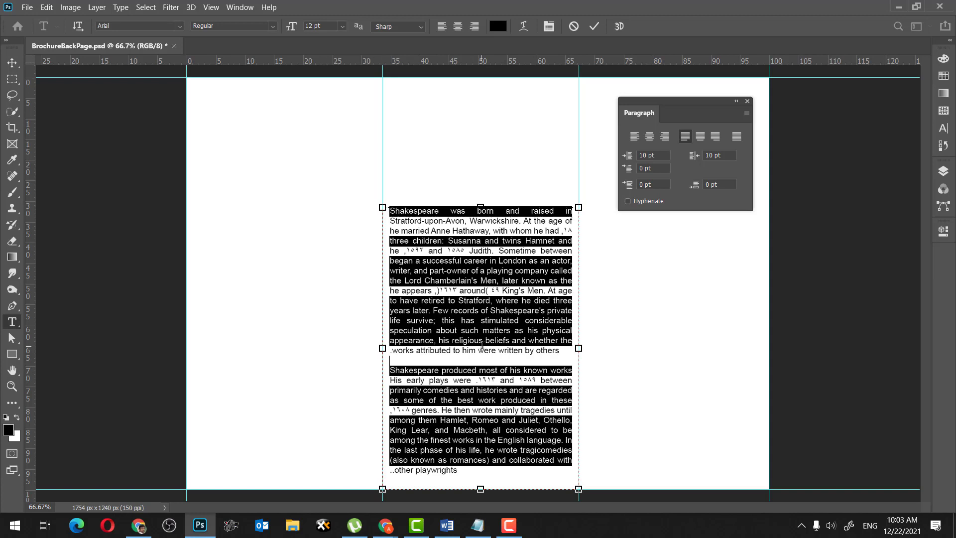
{"action": "left_click", "coordinate": [747, 113]}
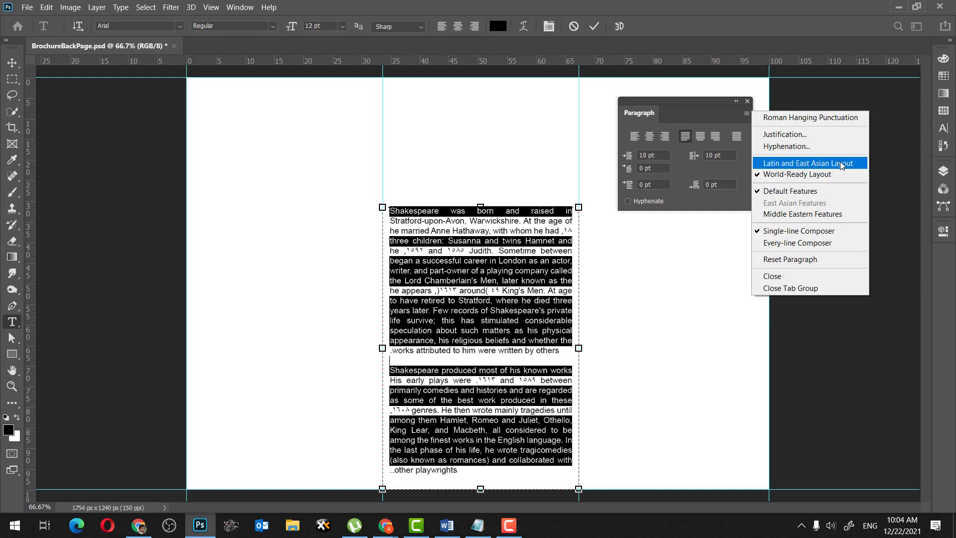
{"action": "left_click", "coordinate": [842, 164]}
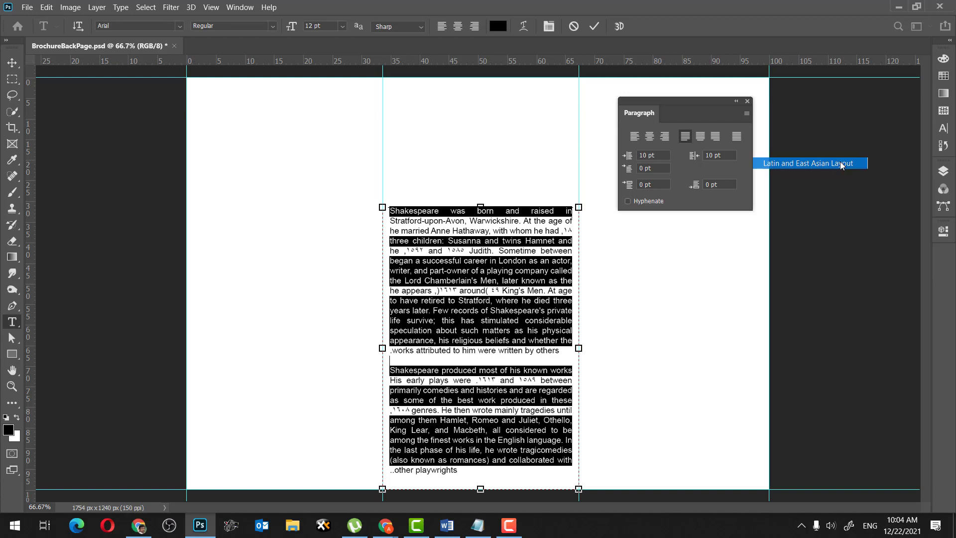
{"action": "left_click", "coordinate": [550, 350]}
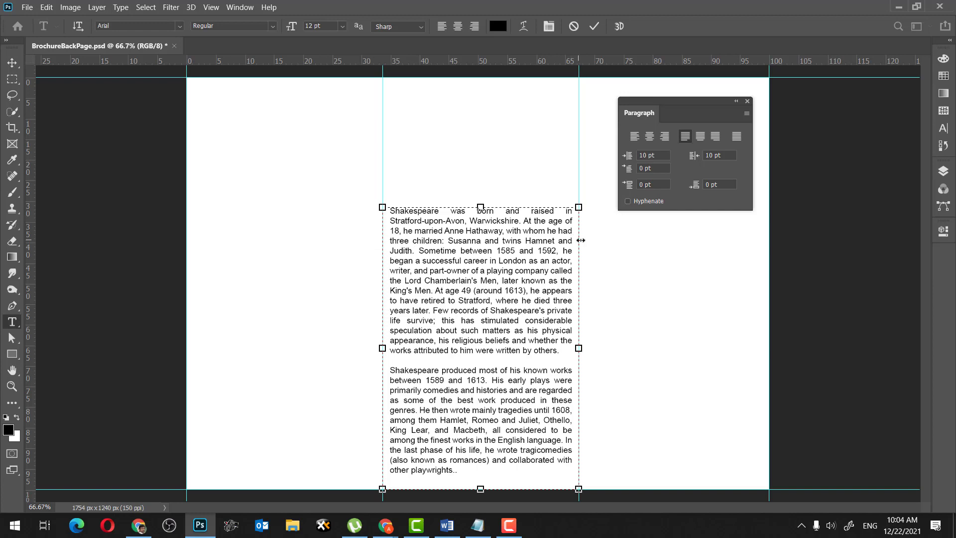
Step: Close the Paragraph panel and convert the Shakespeare text layer to a shape layer
{"action": "left_click", "coordinate": [748, 101]}
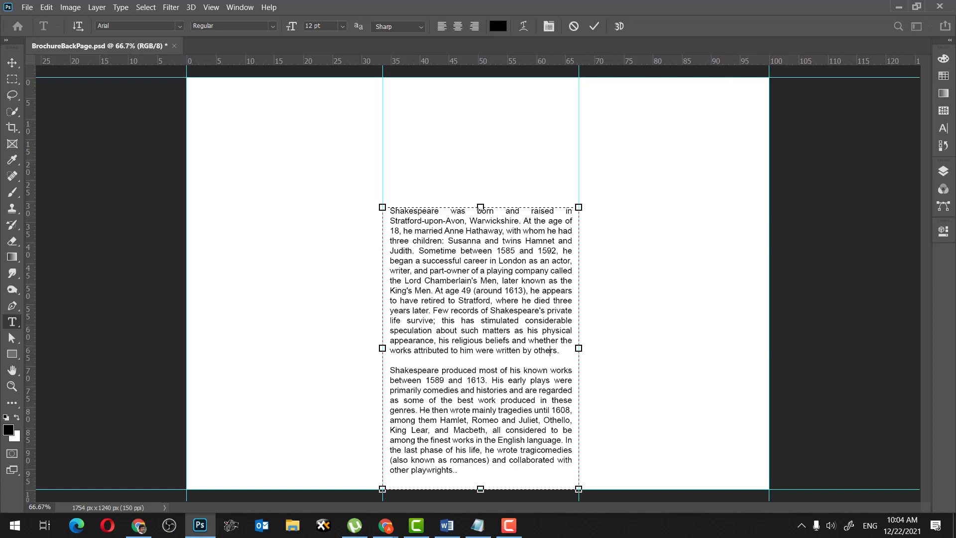
{"action": "left_click", "coordinate": [950, 45]}
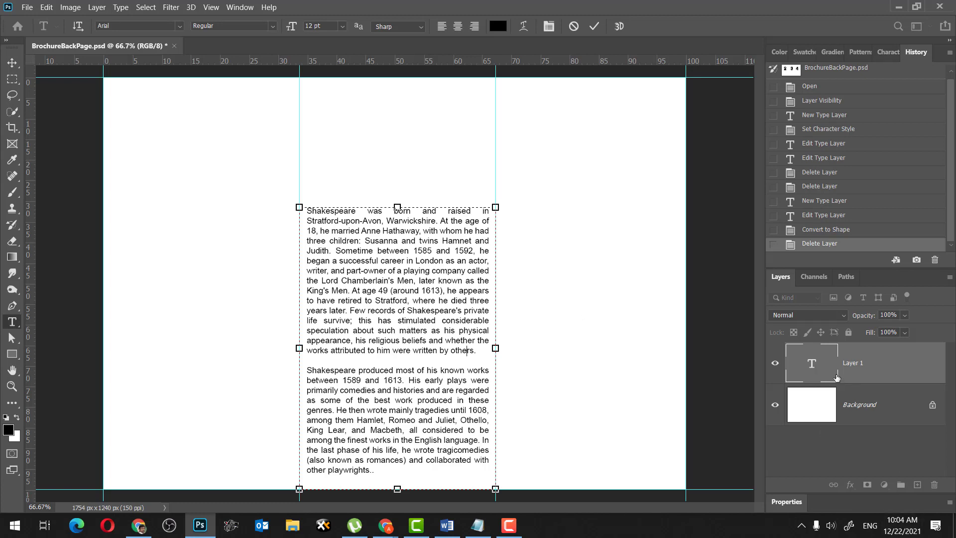
{"action": "left_click", "coordinate": [884, 368]}
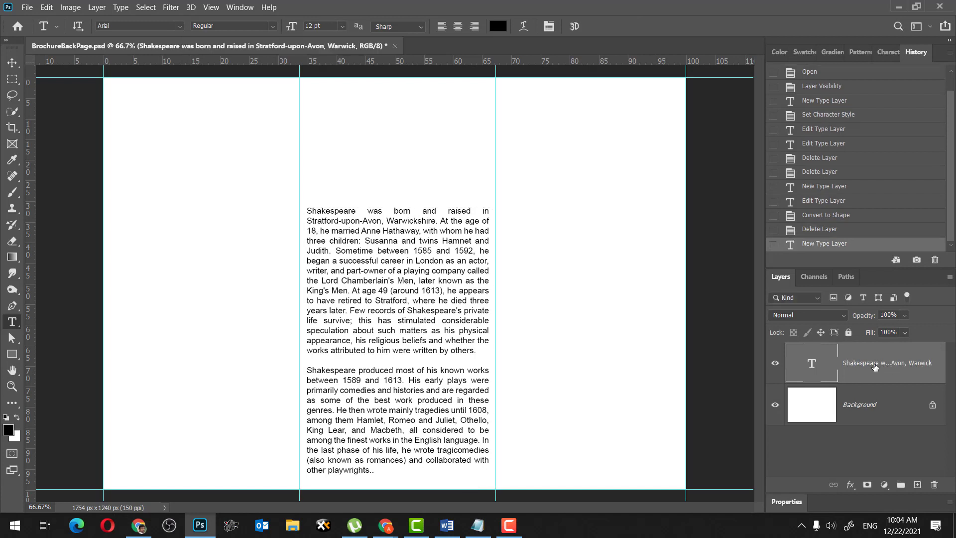
{"action": "right_click", "coordinate": [873, 364]}
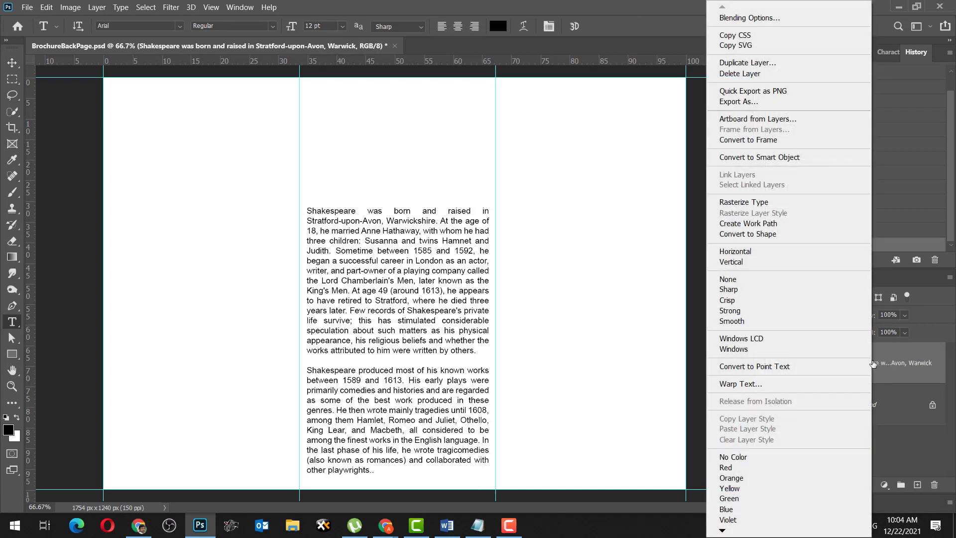
{"action": "left_click", "coordinate": [784, 234]}
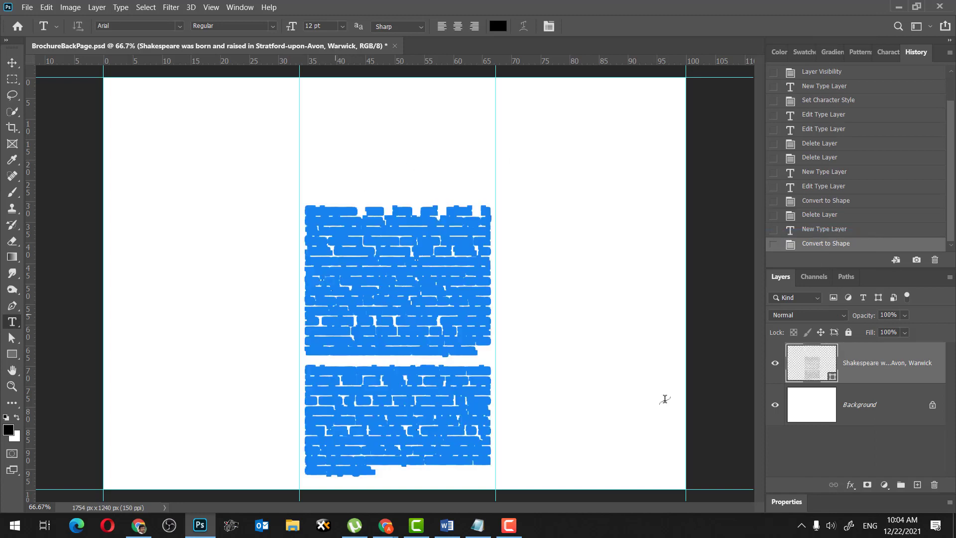
{"action": "left_click", "coordinate": [838, 458]}
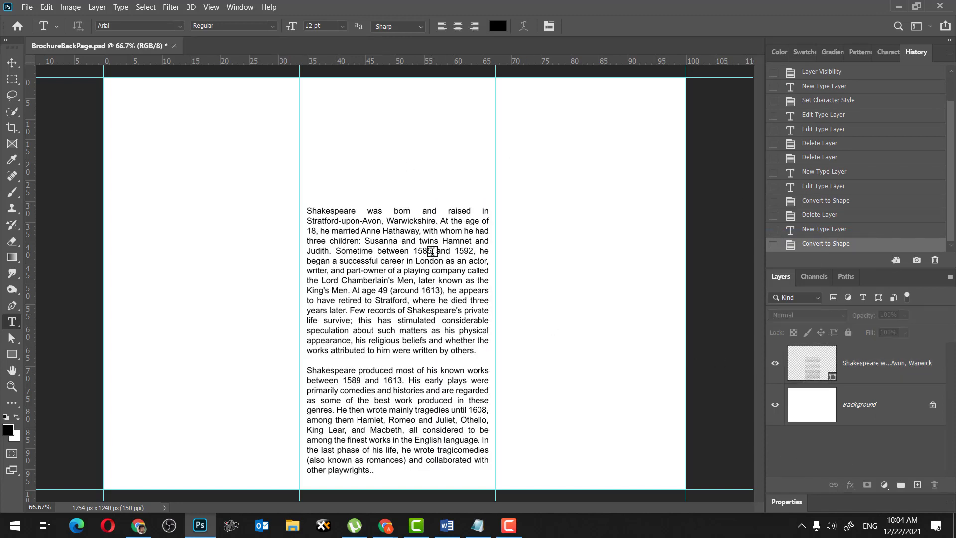